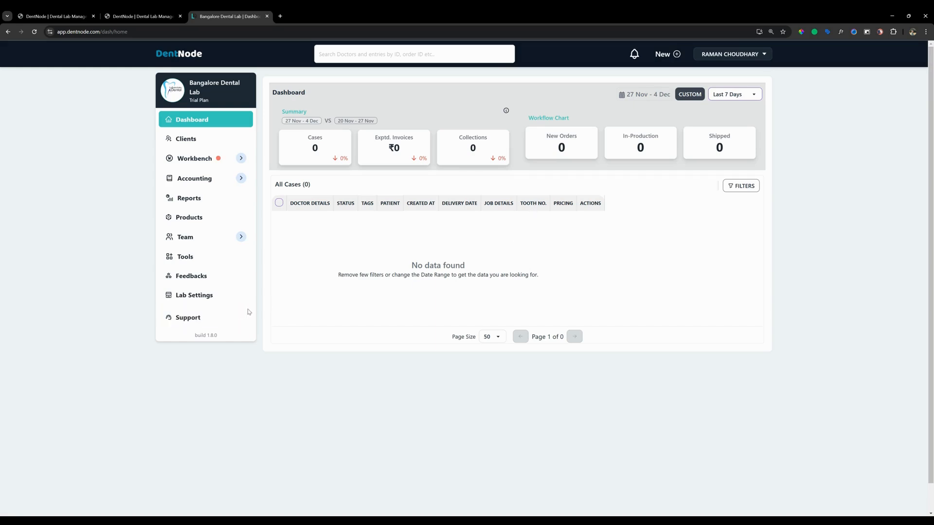
Look through the lab's client list and its products and services list
{"action": "left_click", "coordinate": [187, 139]}
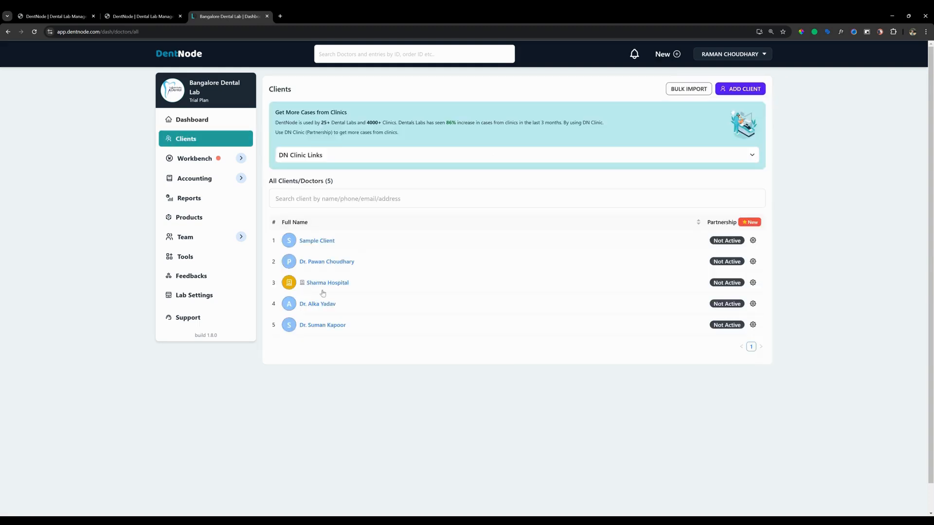
{"action": "left_click", "coordinate": [207, 217]}
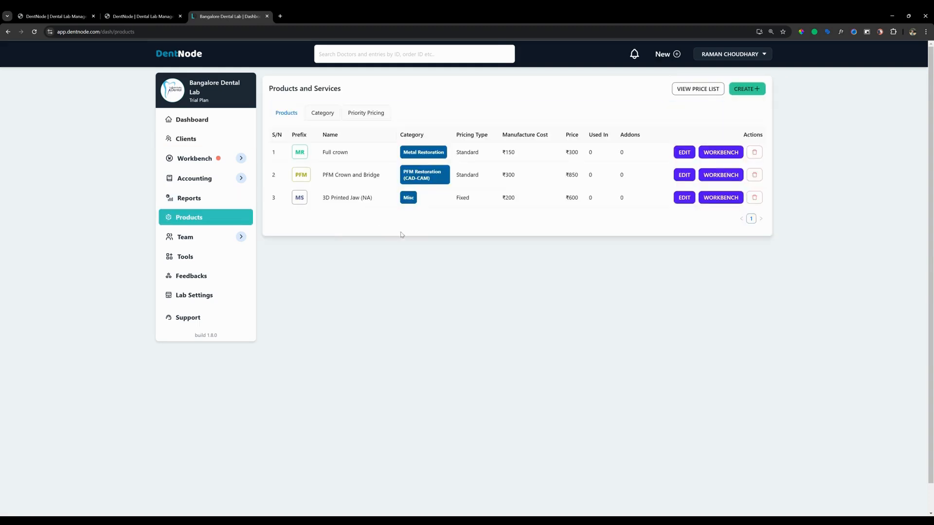
Open the lab settings and fill in the lab's contact e-mail in the general contact information
{"action": "left_click", "coordinate": [223, 300]}
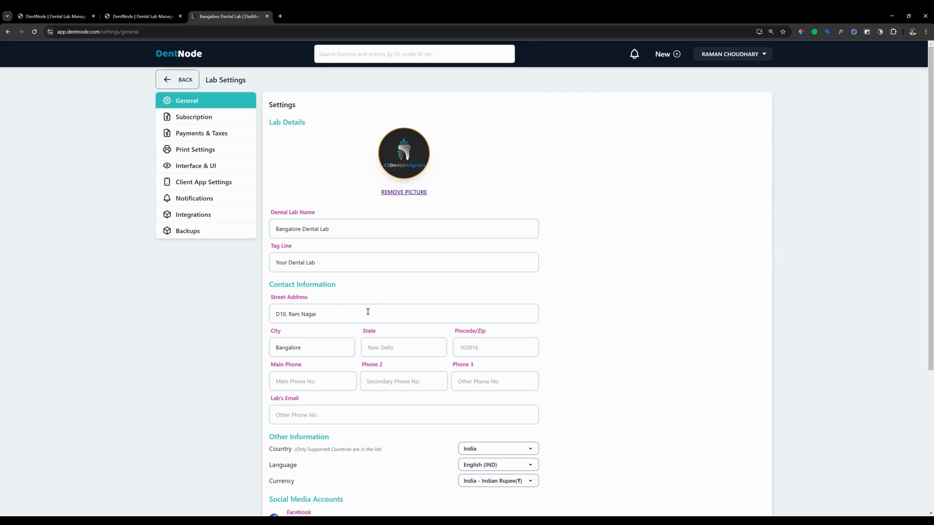
{"action": "scroll", "coordinate": [365, 310], "scroll_direction": "down", "scroll_amount": 2}
{"action": "left_click", "coordinate": [353, 243]}
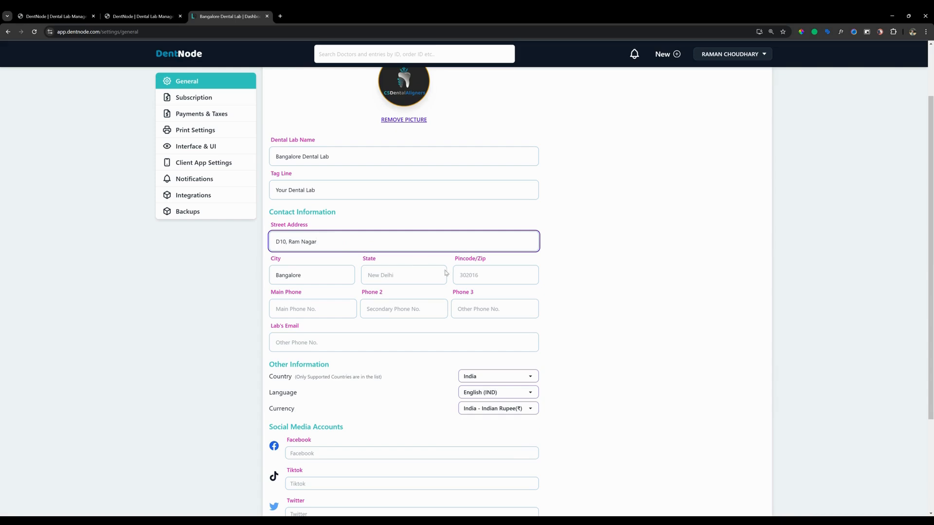
{"action": "left_click", "coordinate": [354, 340]}
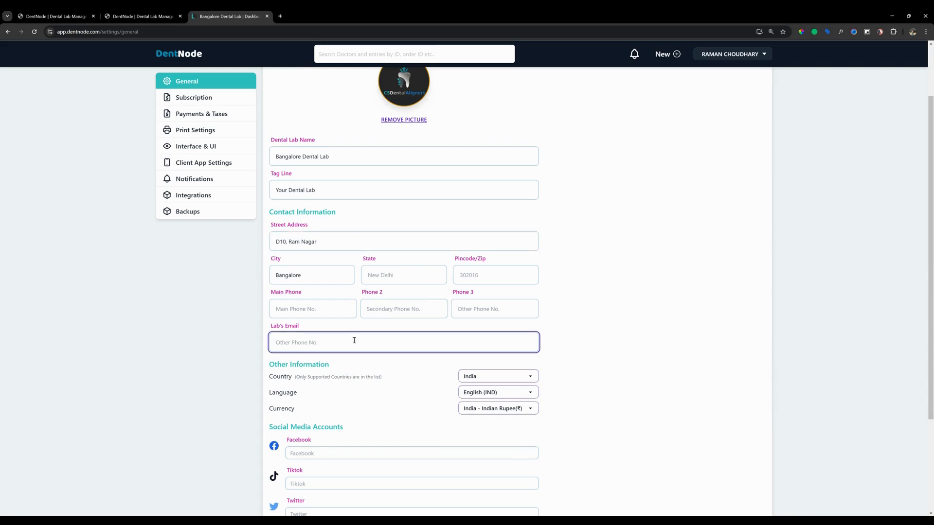
Examine the country, language and currency options in the lab's general settings
{"action": "scroll", "coordinate": [458, 384], "scroll_direction": "down", "scroll_amount": 1}
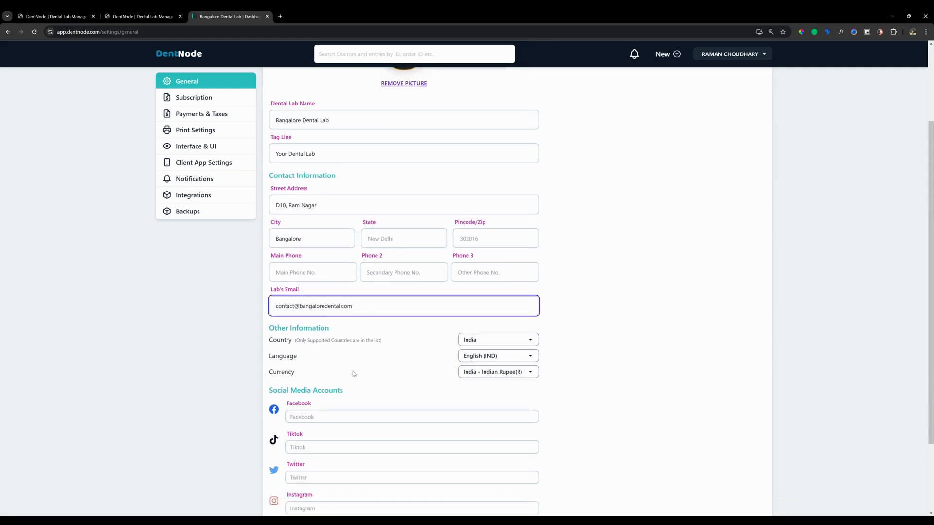
{"action": "left_click", "coordinate": [483, 345]}
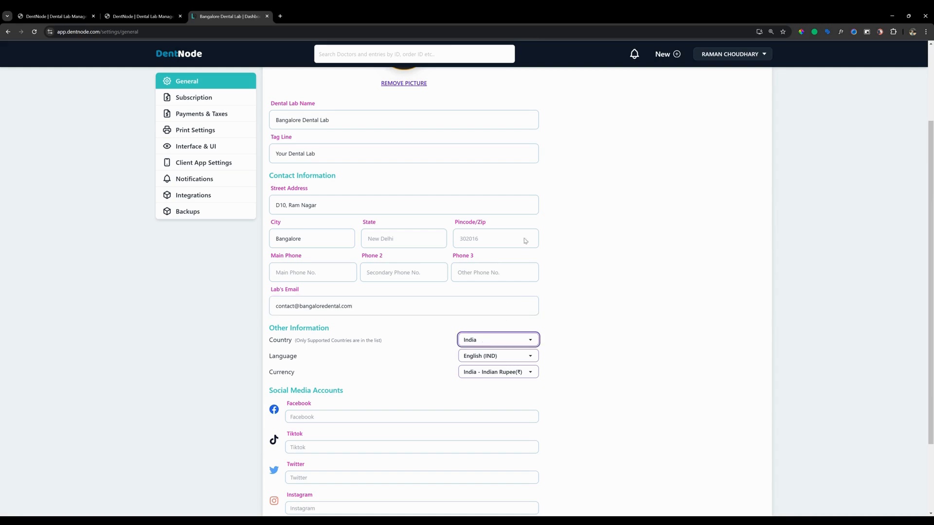
{"action": "left_click", "coordinate": [436, 367]}
{"action": "left_click", "coordinate": [496, 361]}
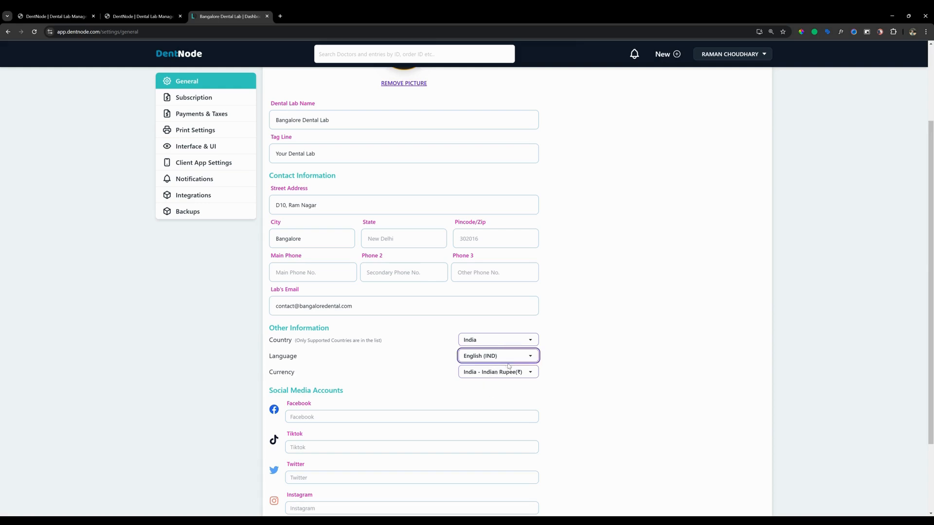
{"action": "left_click", "coordinate": [427, 376]}
{"action": "left_click", "coordinate": [497, 372]}
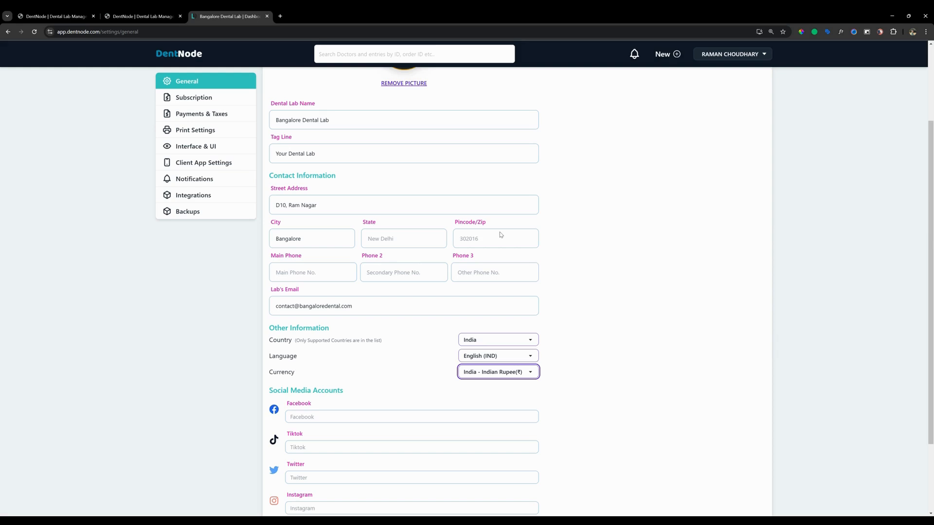
{"action": "left_click", "coordinate": [371, 381]}
Look over the social media account fields and save the lab's general information
{"action": "scroll", "coordinate": [371, 382], "scroll_direction": "down", "scroll_amount": 2}
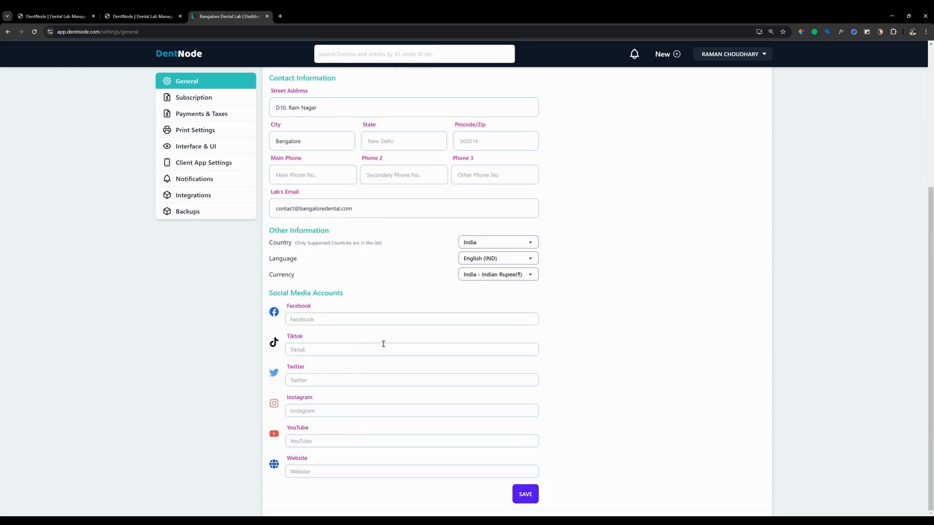
{"action": "scroll", "coordinate": [370, 308], "scroll_direction": "up", "scroll_amount": 2}
{"action": "scroll", "coordinate": [404, 314], "scroll_direction": "down", "scroll_amount": 2}
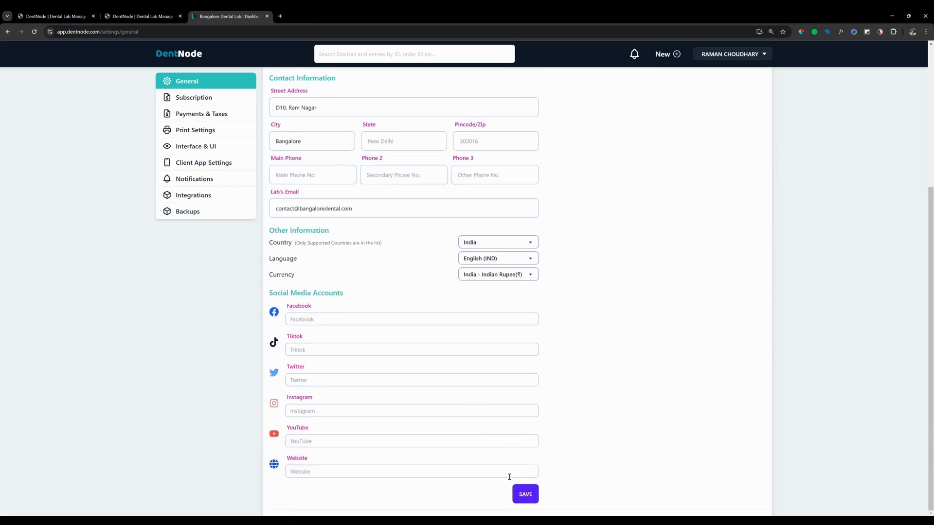
{"action": "left_click", "coordinate": [531, 497]}
Review the lab's subscription details, credit balance and the Basic, Booster and Enterprise plans
{"action": "left_click", "coordinate": [204, 99]}
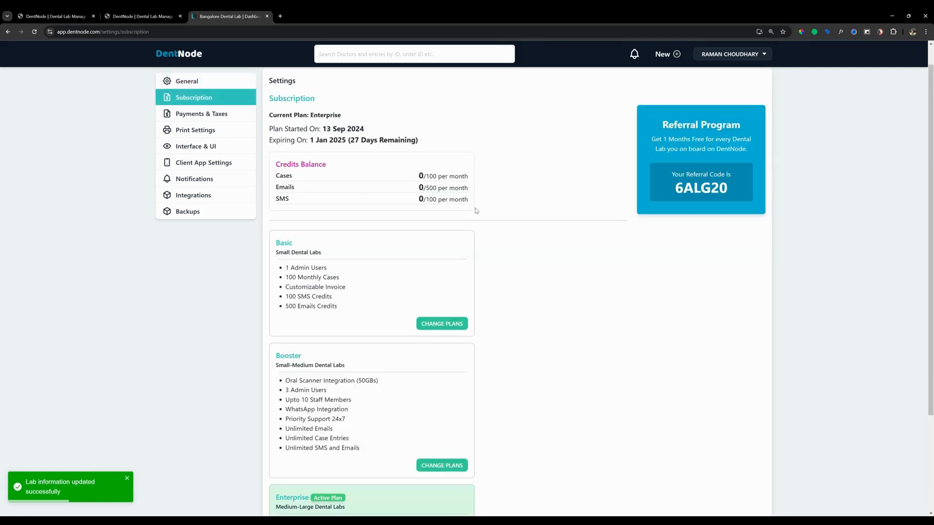
{"action": "scroll", "coordinate": [462, 241], "scroll_direction": "down", "scroll_amount": 3}
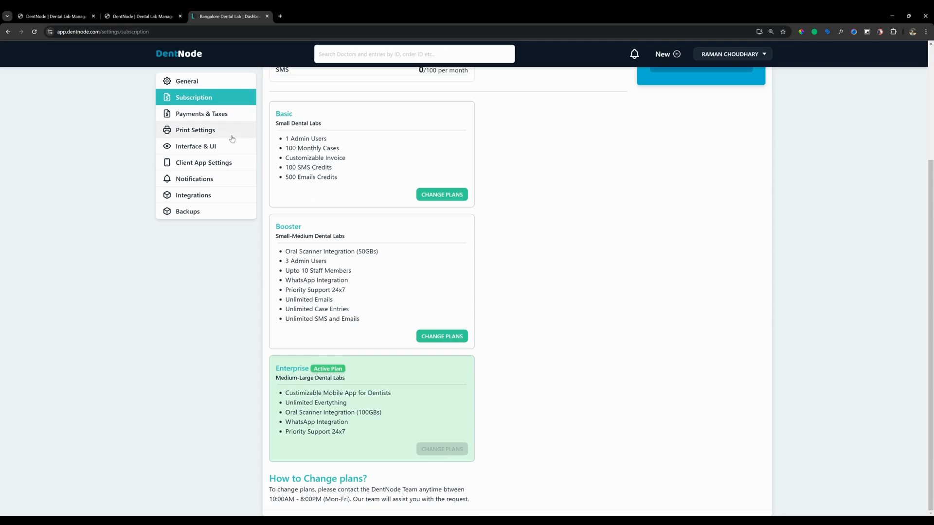
{"action": "scroll", "coordinate": [316, 194], "scroll_direction": "up", "scroll_amount": 3}
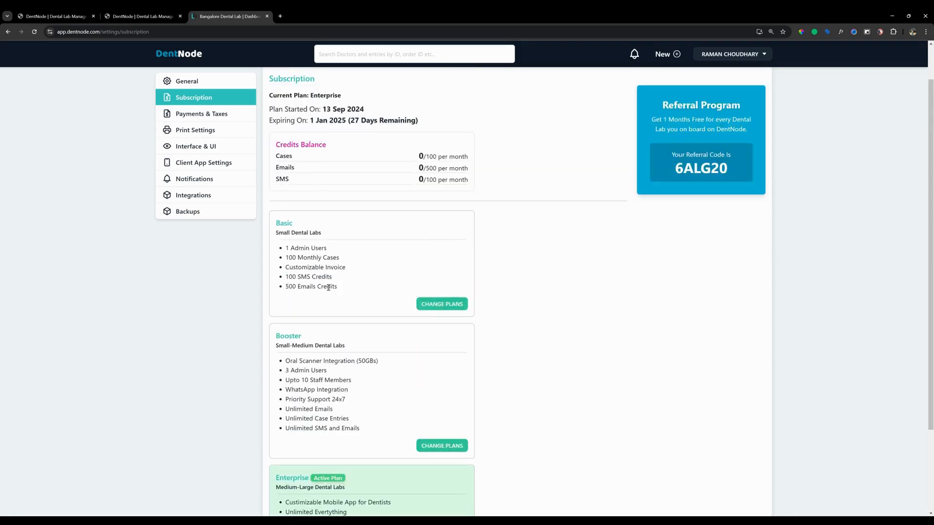
{"action": "scroll", "coordinate": [311, 263], "scroll_direction": "down", "scroll_amount": 3}
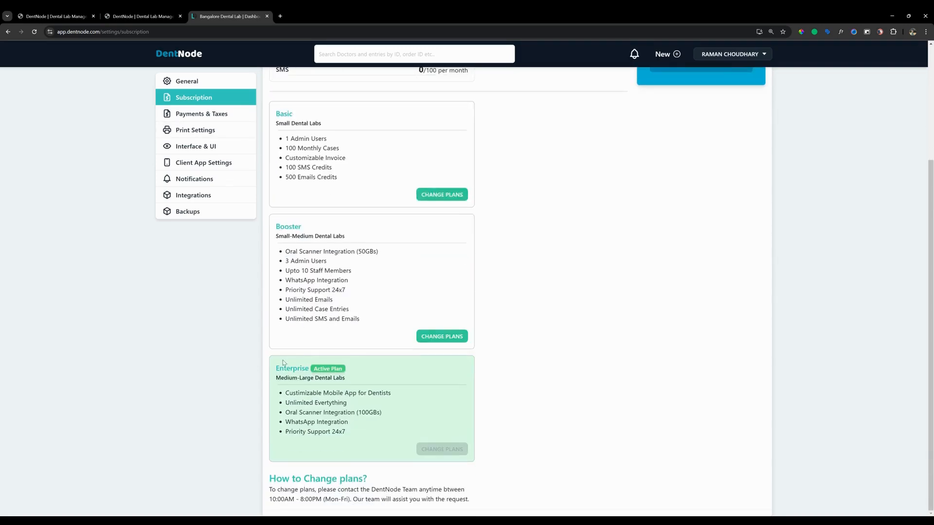
Add a bank account in the payment and tax settings with the bank name Test Bank India
{"action": "left_click", "coordinate": [201, 114]}
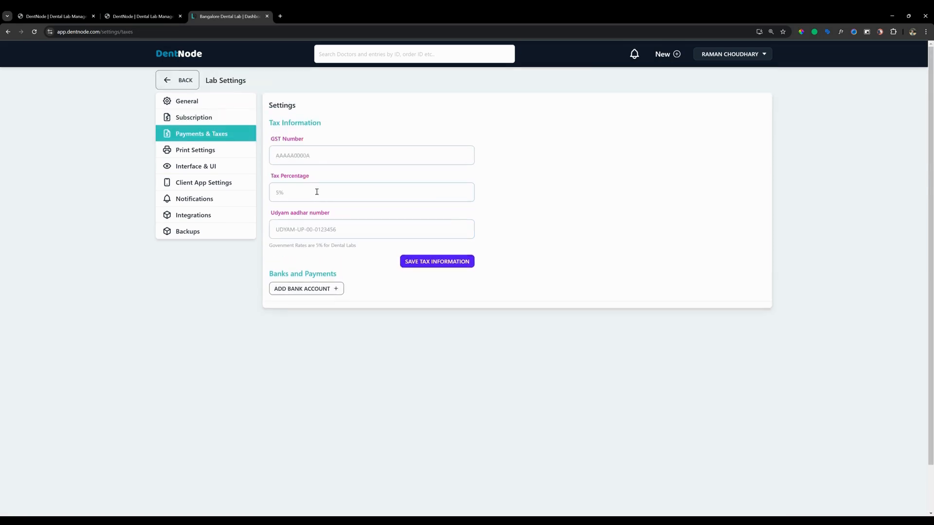
{"action": "left_click", "coordinate": [312, 153]}
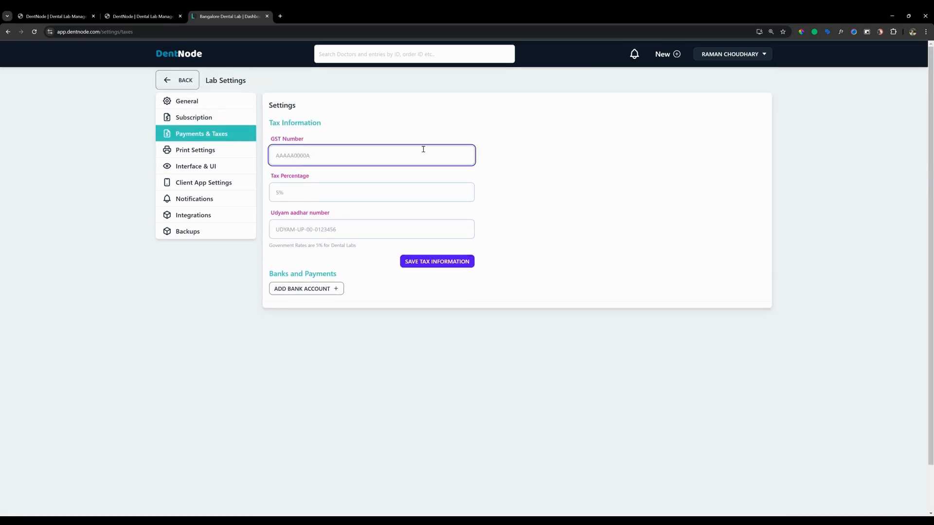
{"action": "left_click", "coordinate": [339, 289]}
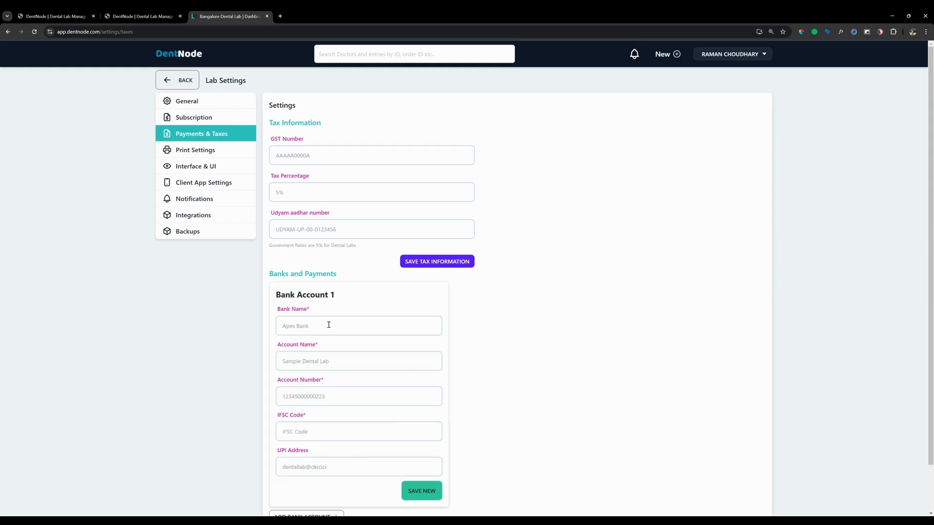
{"action": "scroll", "coordinate": [327, 327], "scroll_direction": "down", "scroll_amount": 2}
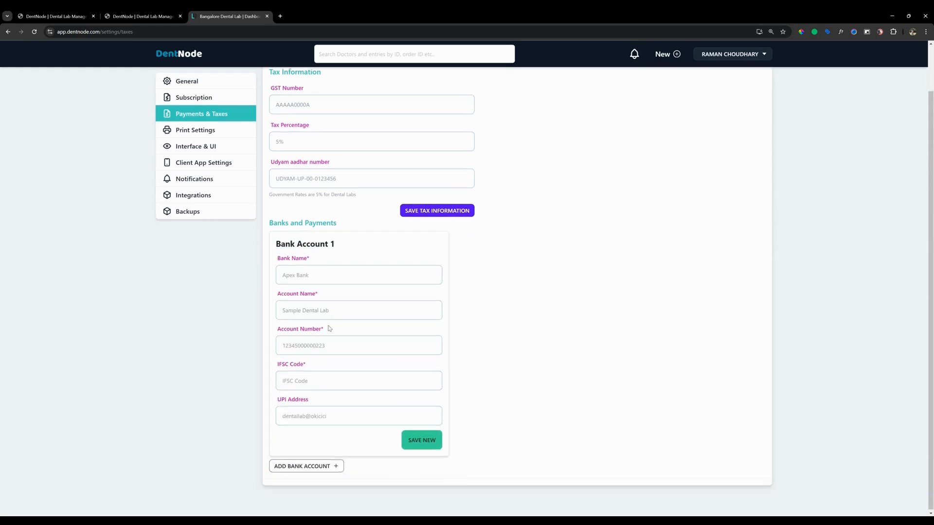
{"action": "left_click", "coordinate": [328, 273]}
{"action": "type", "text": "TEs"}
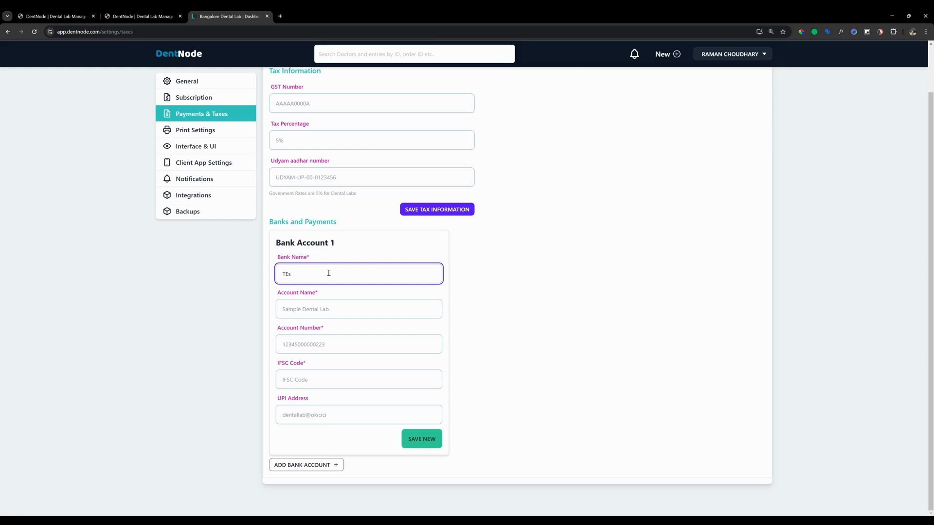
{"action": "type", "text": "t Bank India"}
Enter the account number for the new bank account, moving it from the account name to the account number
{"action": "key", "text": "Tab"}
{"action": "type", "text": "1234"}
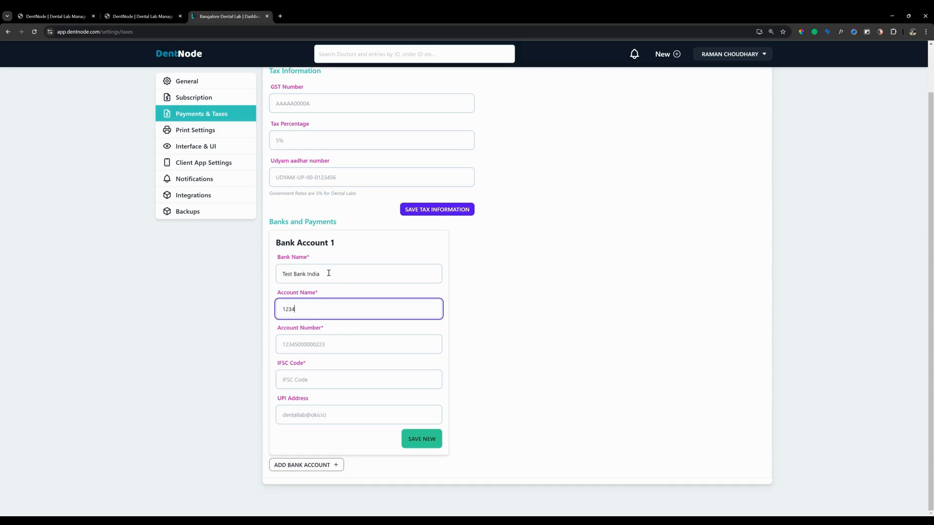
{"action": "type", "text": "567890"}
{"action": "key", "text": "Tab"}
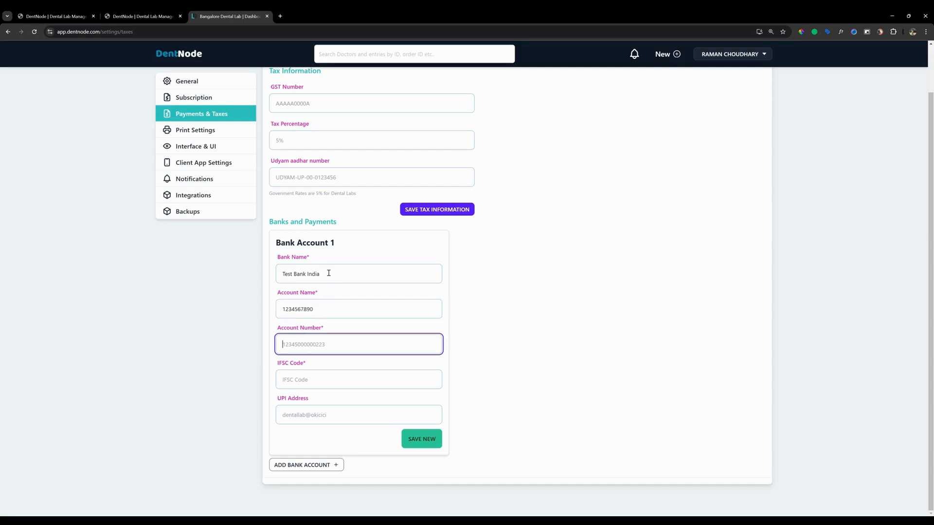
{"action": "double_click", "coordinate": [337, 305]}
{"action": "key", "text": "ctrl+x"}
{"action": "left_click", "coordinate": [332, 358]}
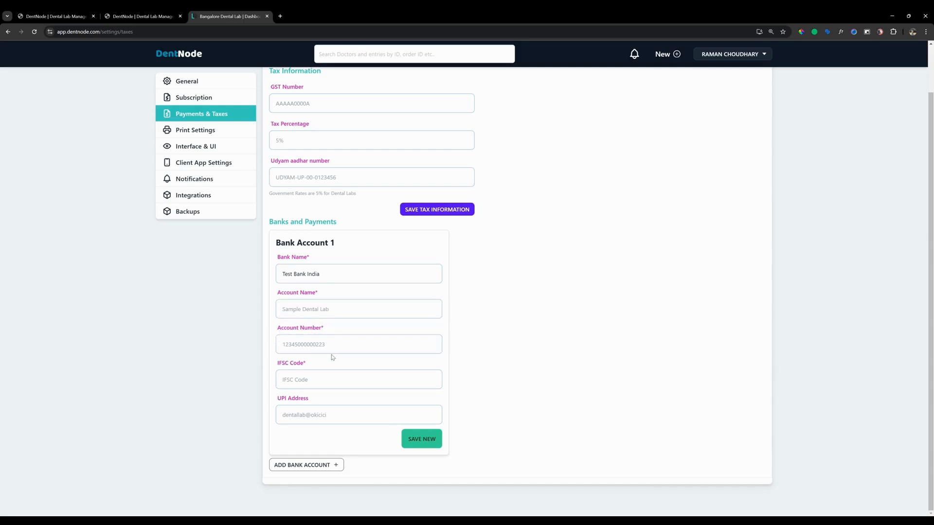
{"action": "left_click", "coordinate": [338, 344]}
{"action": "key", "text": "ctrl+v"}
Fill in the account holder's name and set the IFSC code to TEST00012 for the bank account
{"action": "left_click", "coordinate": [326, 310]}
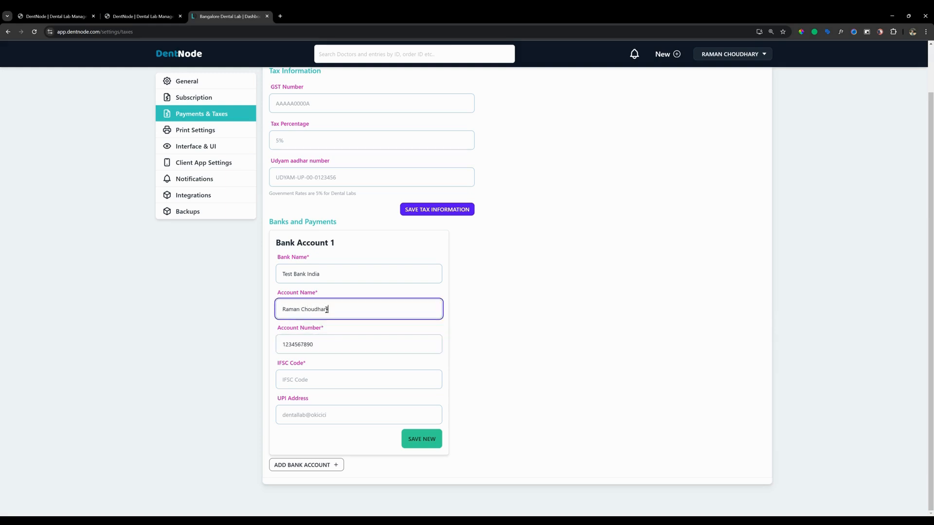
{"action": "left_click", "coordinate": [328, 375]}
{"action": "type", "text": "TEST00012"}
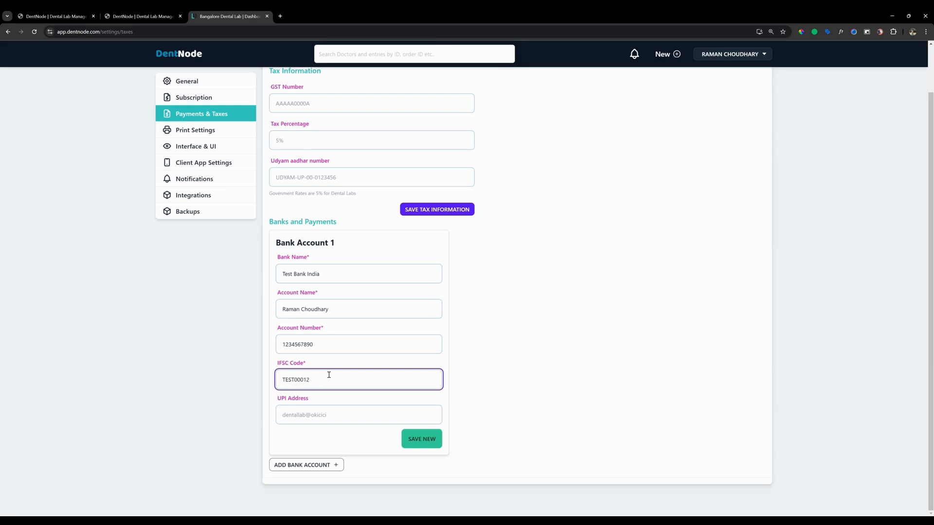
Fill in the UPI address and save the new bank account
{"action": "left_click", "coordinate": [318, 420]}
{"action": "type", "text": "test"}
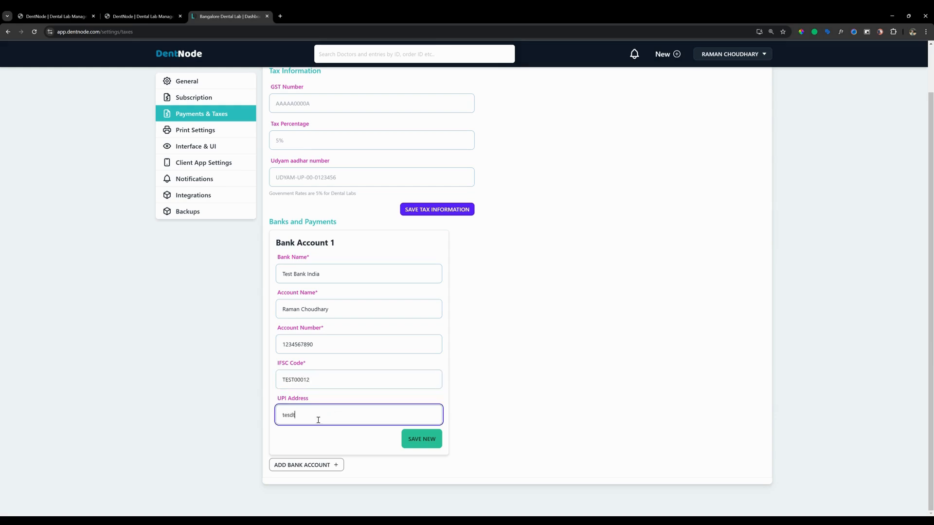
{"action": "key", "text": "BackSpace"}
{"action": "type", "text": "@gpay"}
{"action": "left_click", "coordinate": [421, 440]}
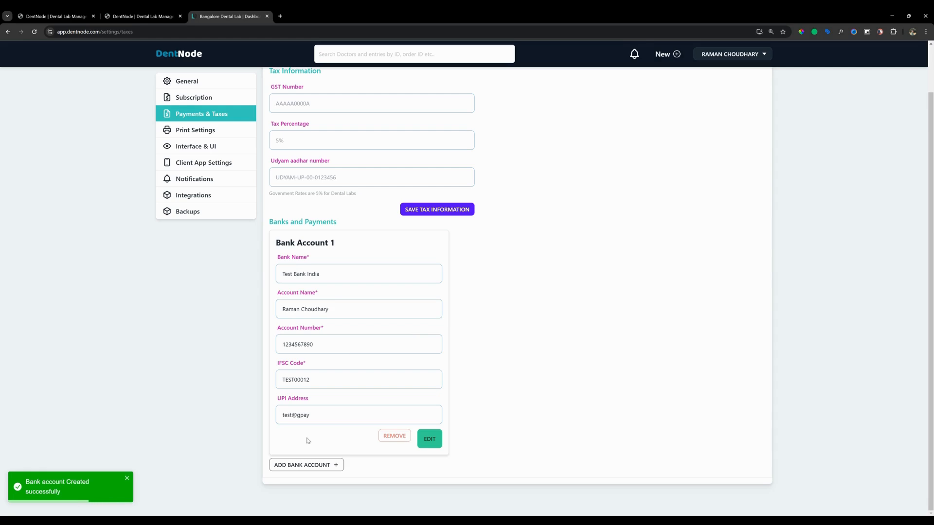
Look over the invoice, challan and workslip print settings, and open the interface settings
{"action": "left_click", "coordinate": [204, 129]}
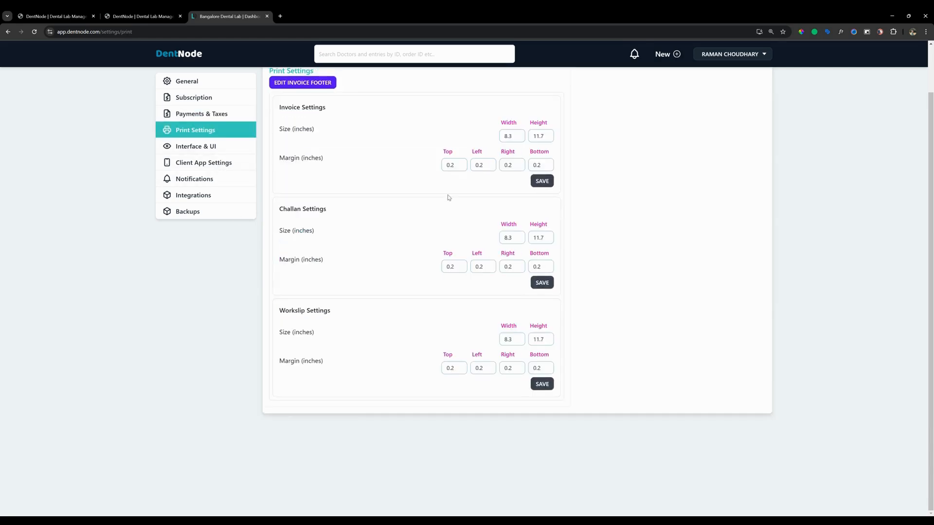
{"action": "scroll", "coordinate": [448, 198], "scroll_direction": "up", "scroll_amount": 2}
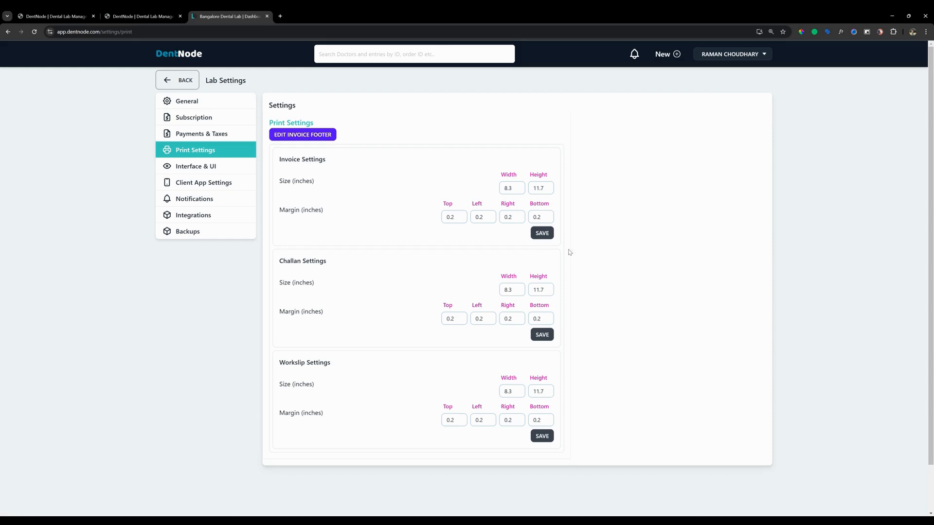
{"action": "left_click", "coordinate": [218, 167]}
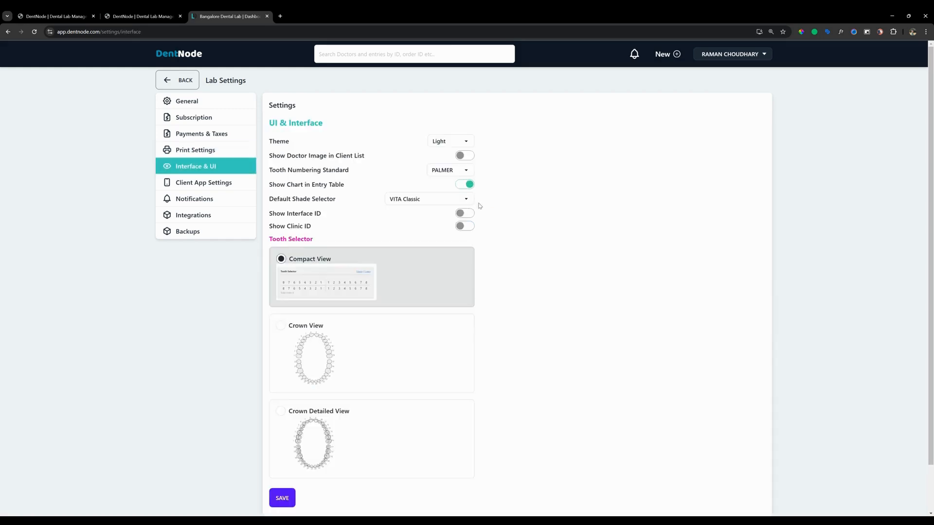
Try out other interface themes such as Cupcake, and return the theme to Light
{"action": "left_click", "coordinate": [439, 141]}
{"action": "left_click", "coordinate": [441, 170]}
{"action": "left_click", "coordinate": [452, 143]}
{"action": "left_click", "coordinate": [444, 178]}
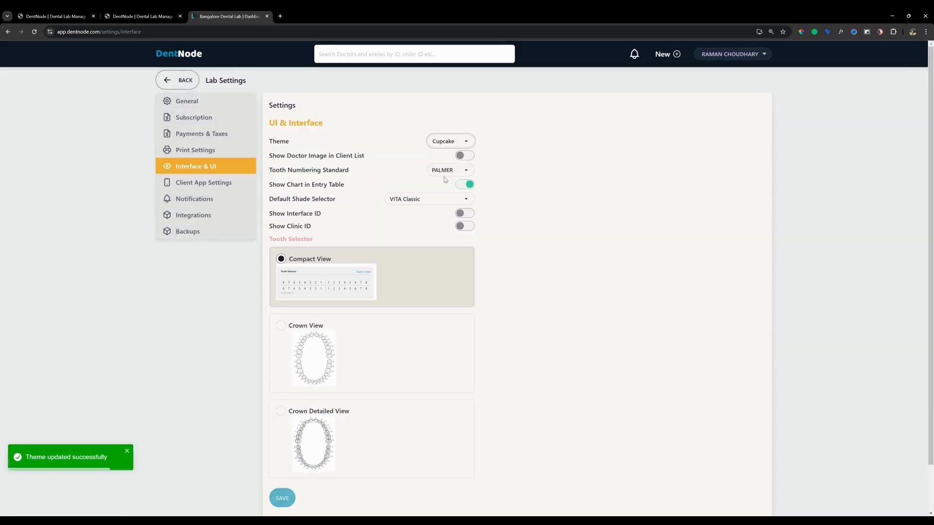
{"action": "left_click", "coordinate": [456, 145]}
{"action": "left_click", "coordinate": [451, 160]}
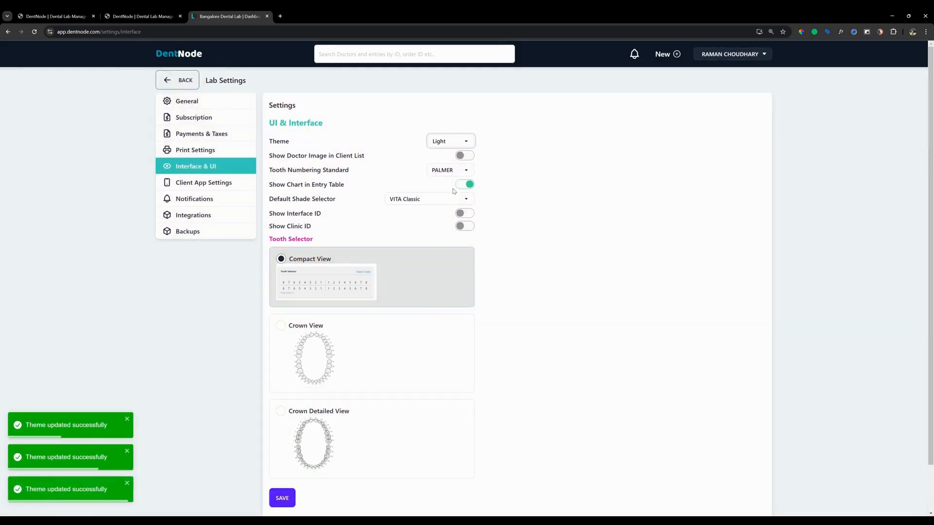
Enable showing doctor images in the client list and check the tooth numbering standard options
{"action": "left_click", "coordinate": [462, 158]}
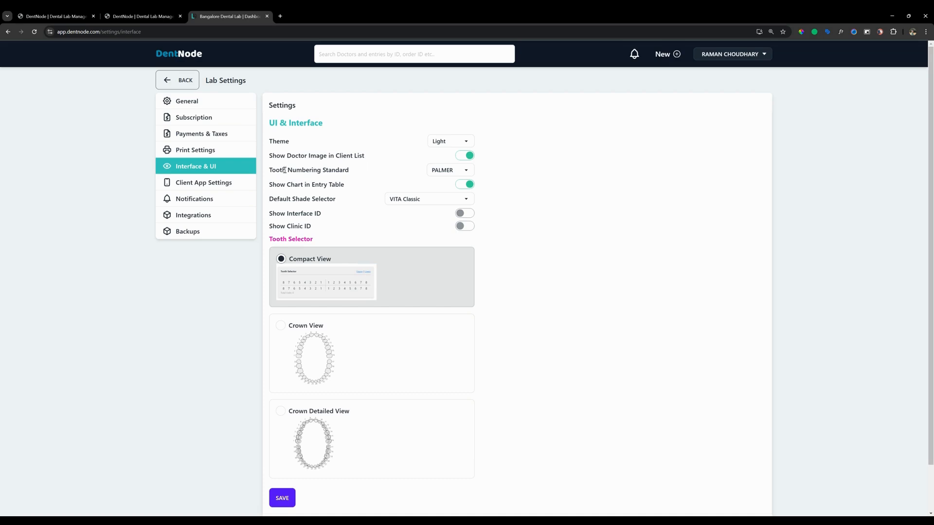
{"action": "left_click_drag", "start_coordinate": [269, 171], "coordinate": [372, 175]}
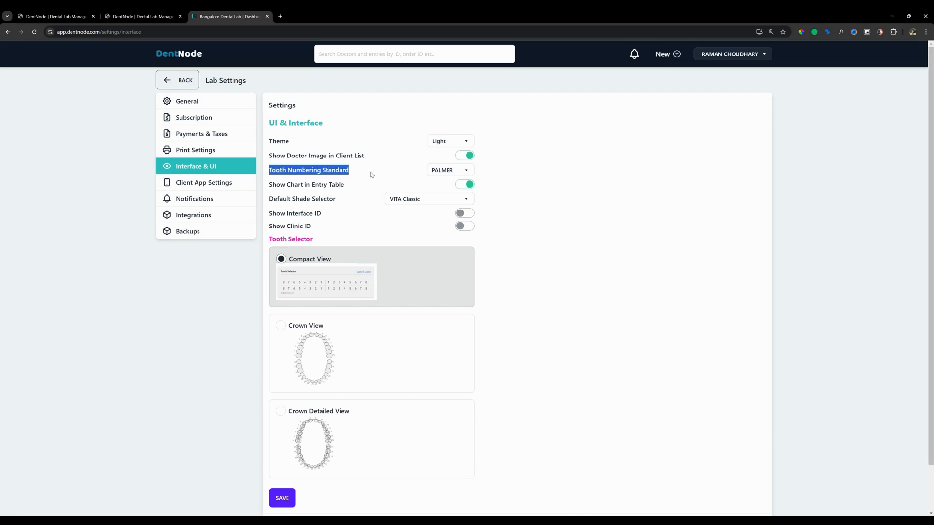
{"action": "left_click", "coordinate": [450, 176]}
{"action": "left_click", "coordinate": [532, 186]}
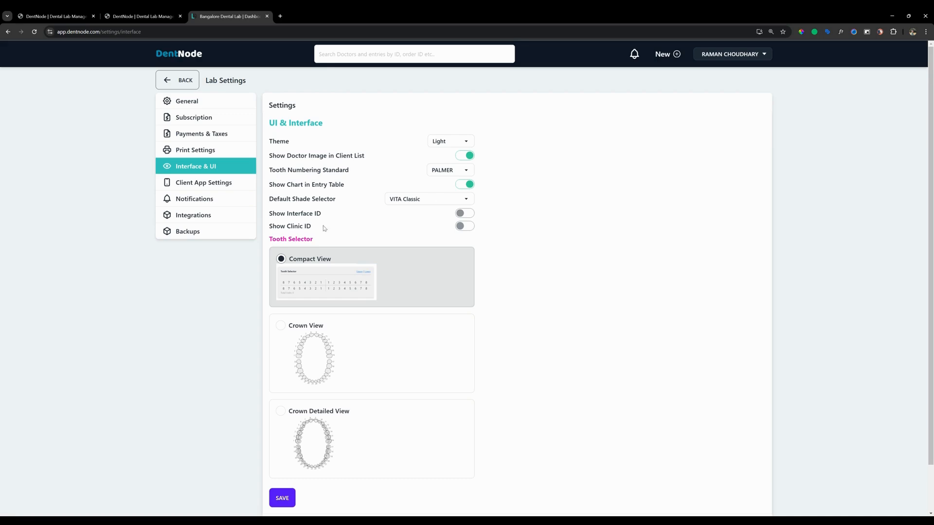
Review the tooth selector view options and save the interface settings
{"action": "scroll", "coordinate": [431, 250], "scroll_direction": "down", "scroll_amount": 2}
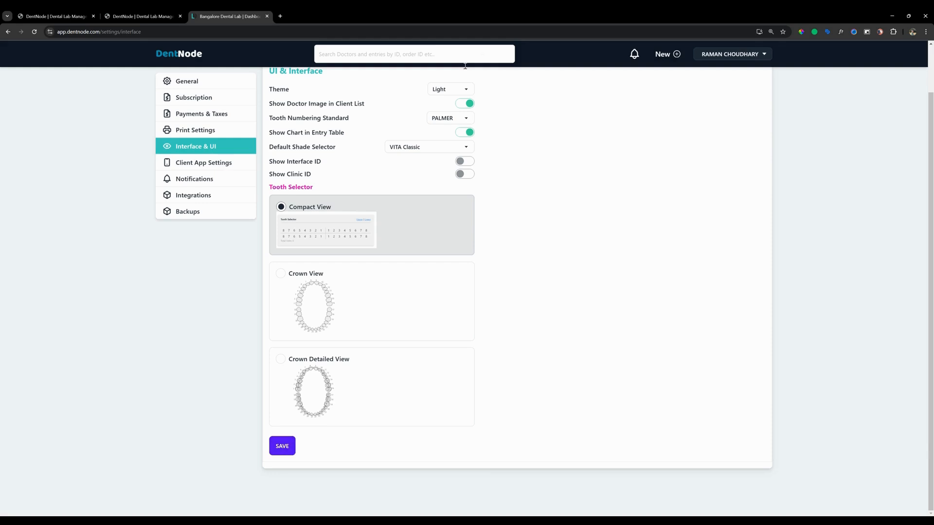
{"action": "scroll", "coordinate": [466, 123], "scroll_direction": "up", "scroll_amount": 1}
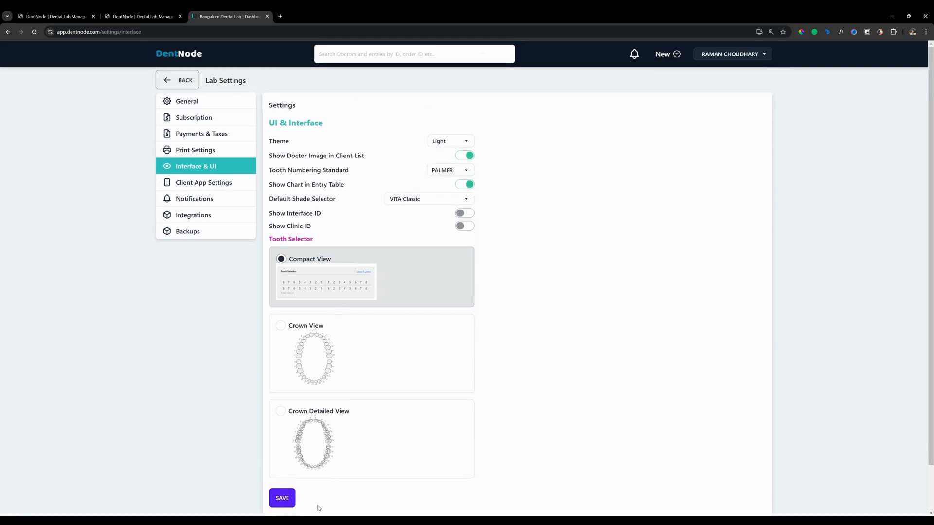
{"action": "left_click", "coordinate": [288, 500]}
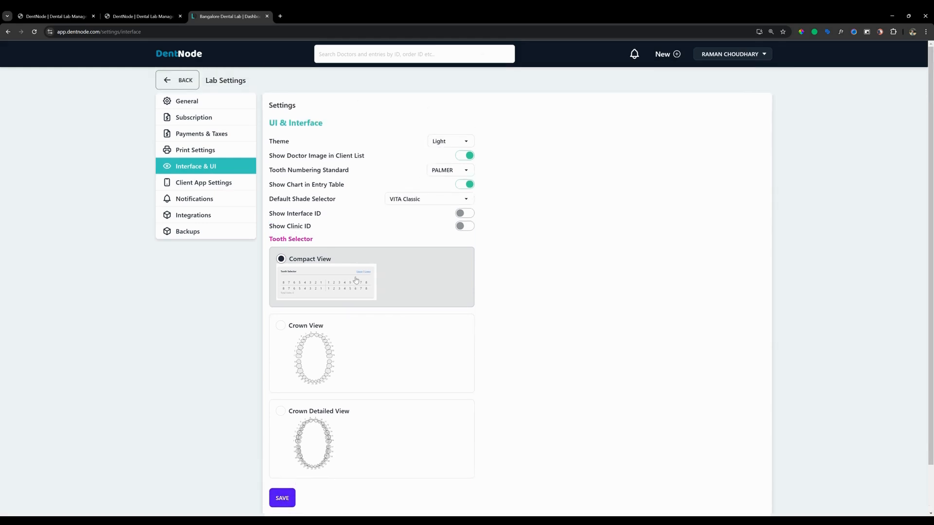
Look over the clinic app settings and turn on Lab Reports in the notification settings
{"action": "left_click", "coordinate": [195, 186]}
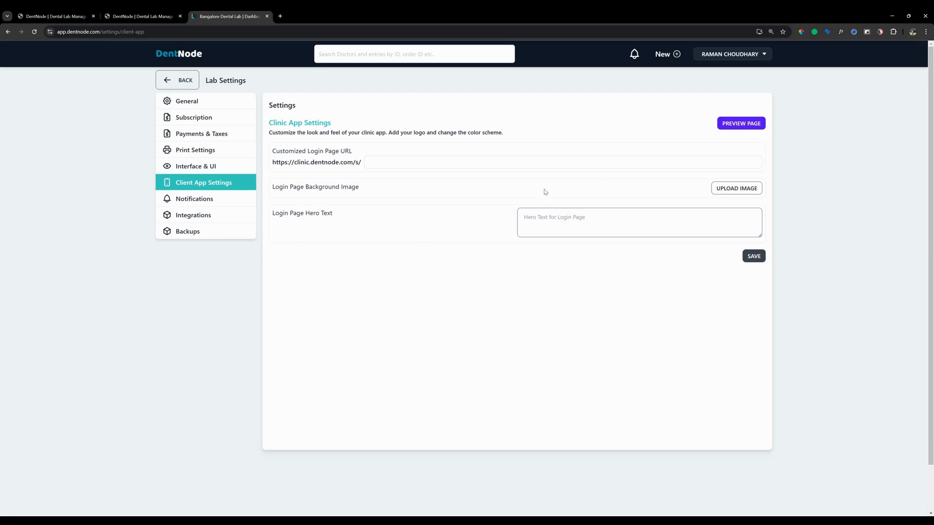
{"action": "left_click", "coordinate": [223, 199]}
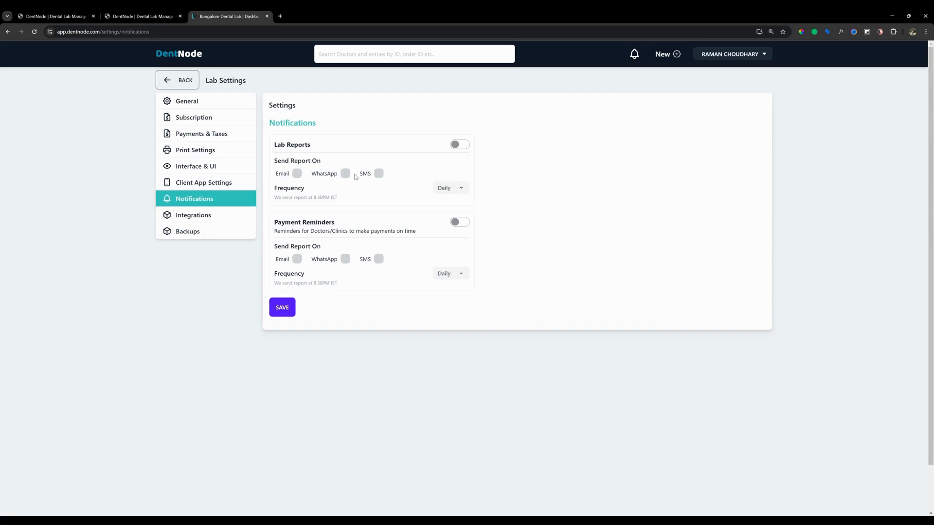
{"action": "left_click", "coordinate": [456, 145]}
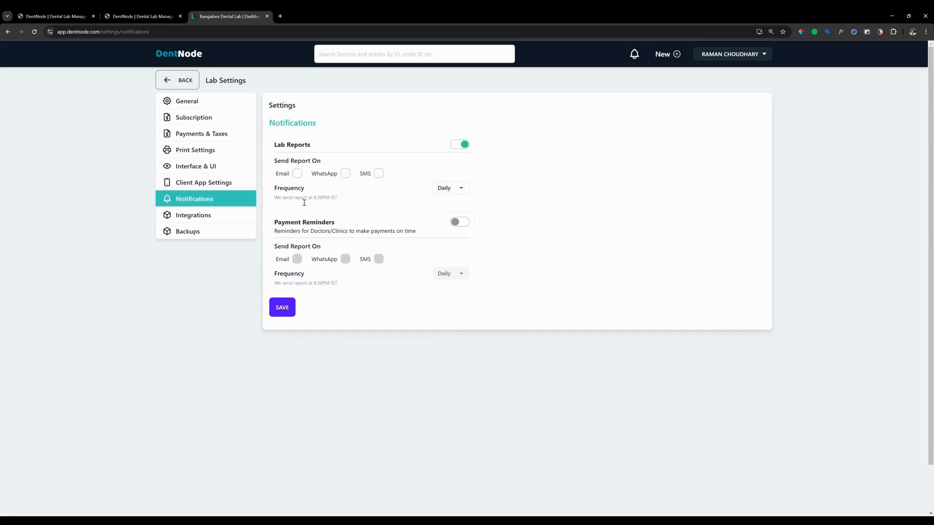
Check the client and product import options and the backup settings, and review the general lab details again
{"action": "left_click", "coordinate": [218, 219]}
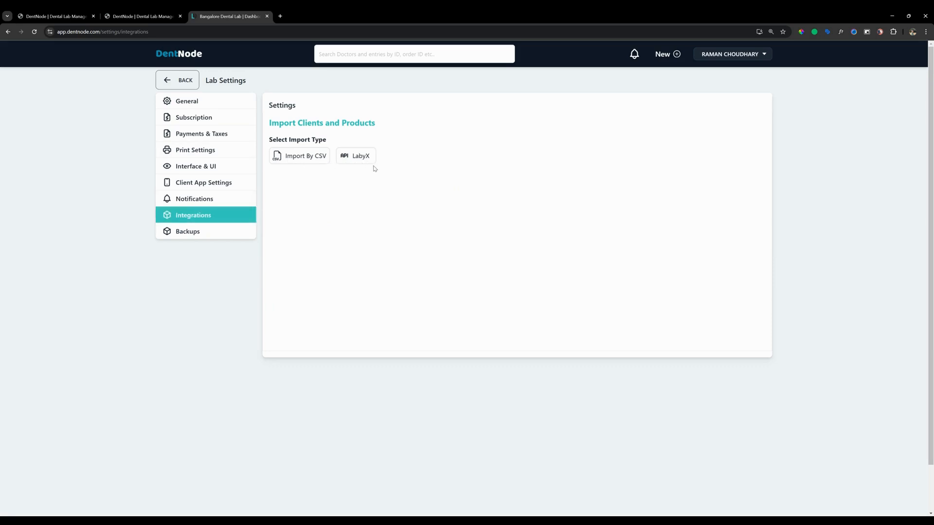
{"action": "left_click", "coordinate": [215, 238]}
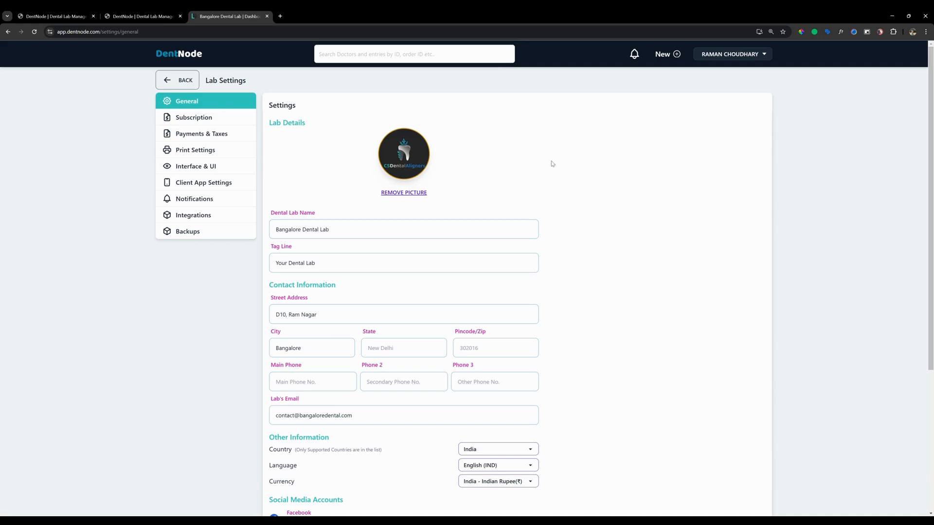
{"action": "scroll", "coordinate": [437, 247], "scroll_direction": "down", "scroll_amount": 5}
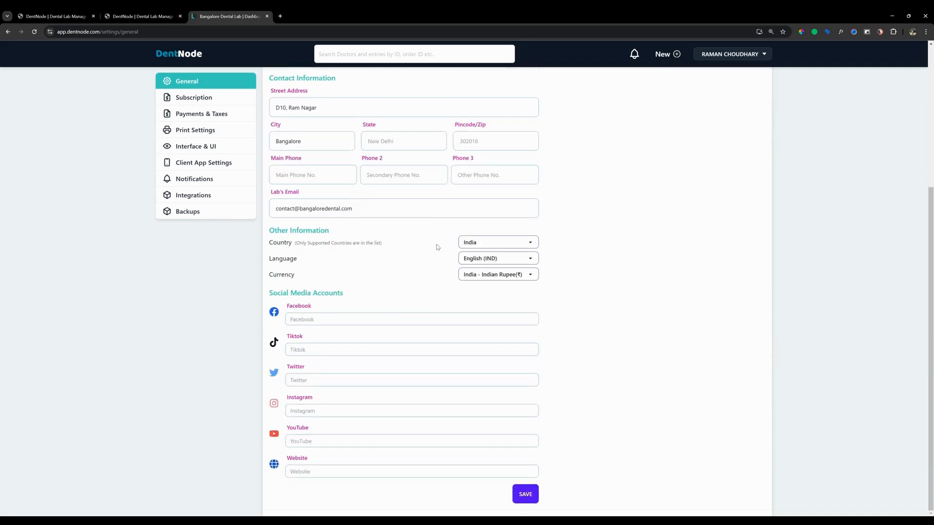